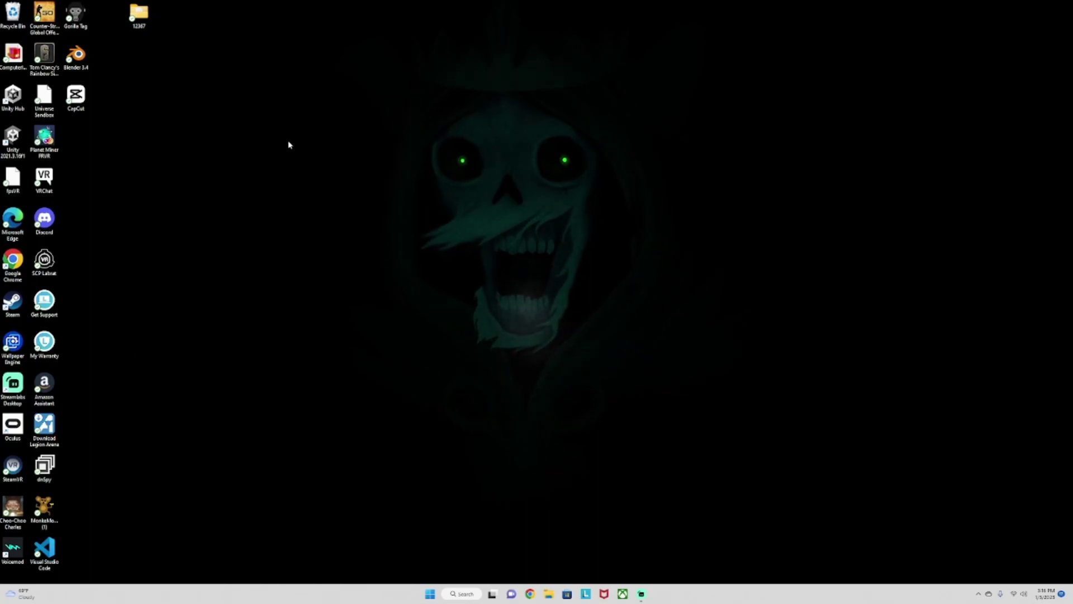
Launch Discord, open #need-to-download under MODDING, and scroll to the ComputerInterface GitHub link.
double_click(45, 220)
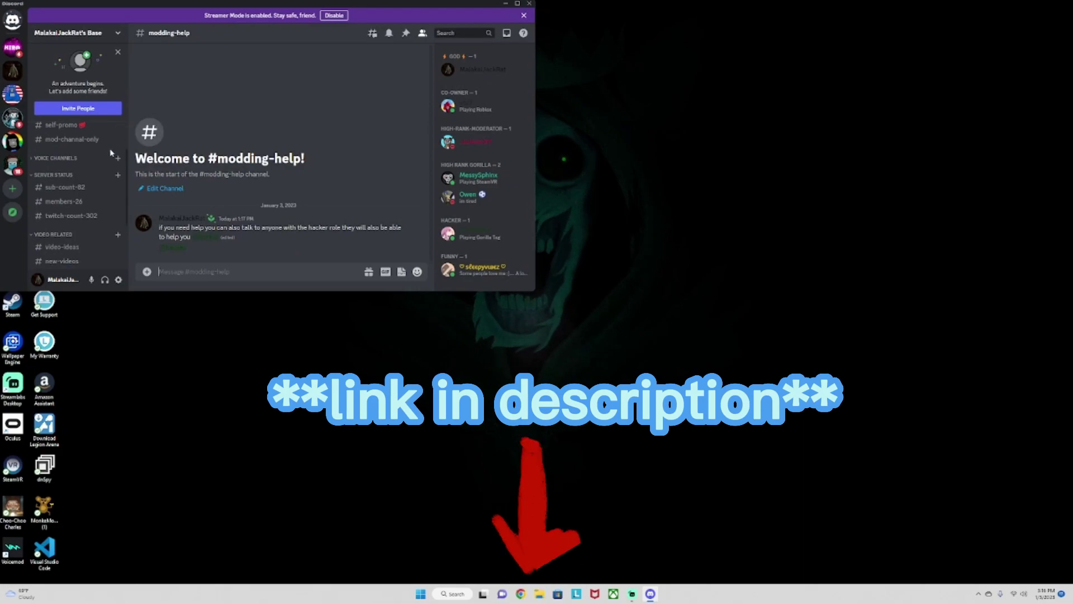
scroll(123, 190, "down", 3)
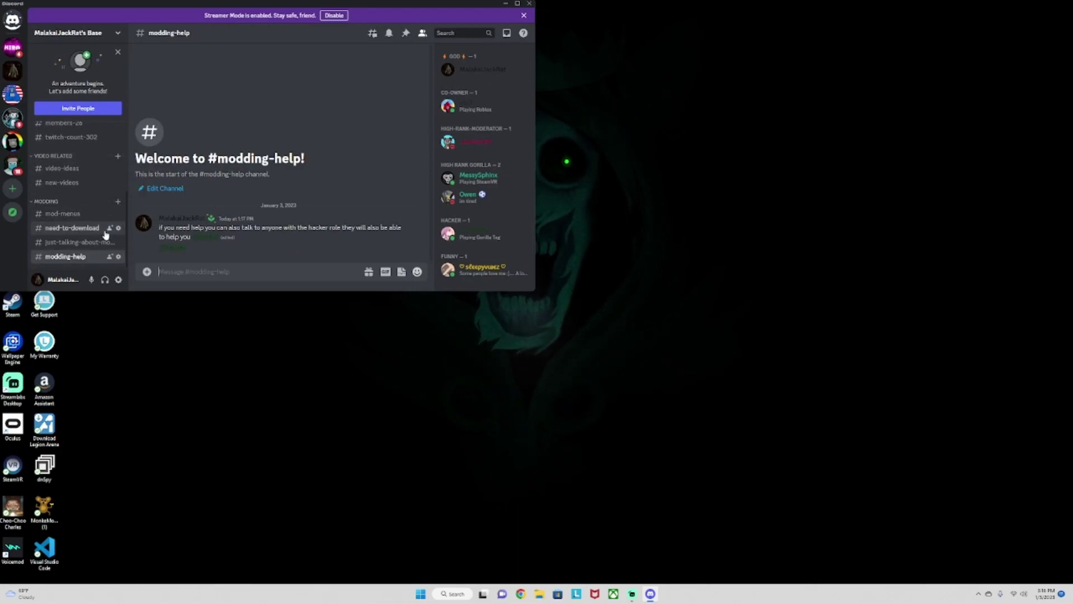
left_click(73, 228)
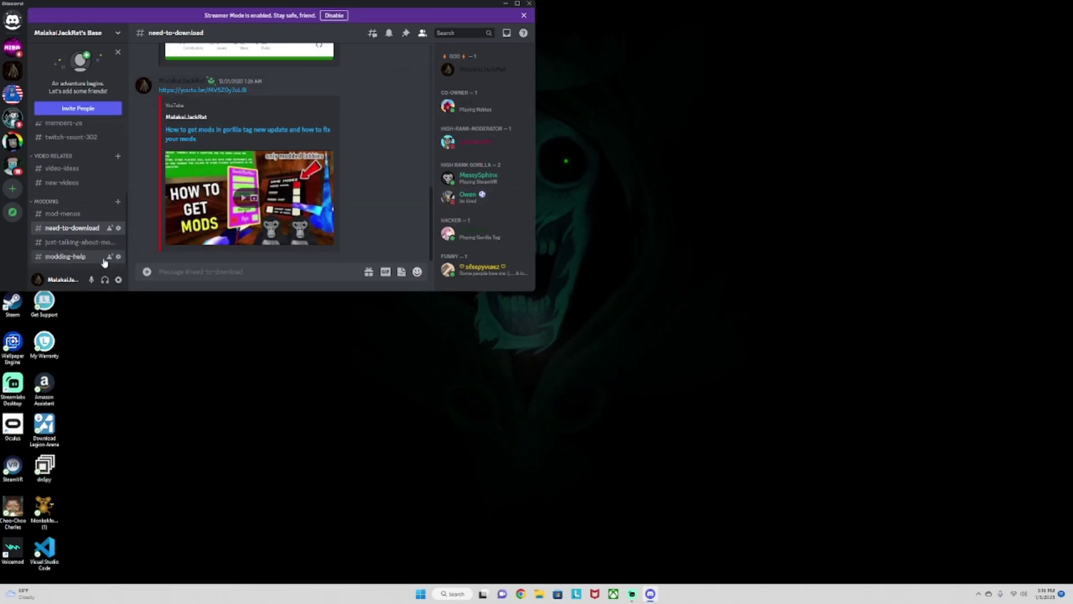
left_click(97, 258)
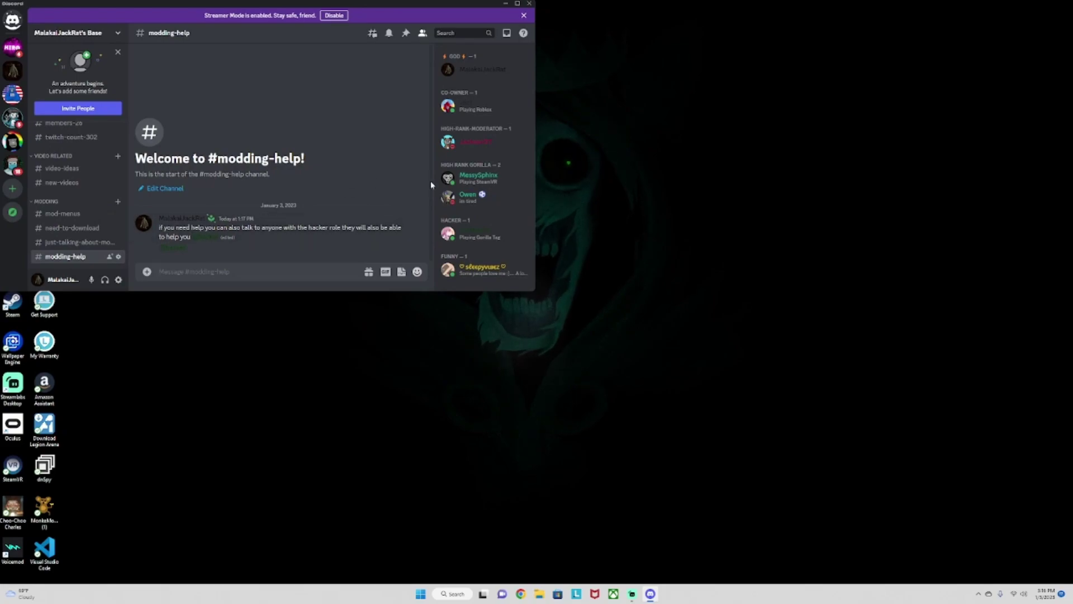
scroll(473, 240, "down", 1)
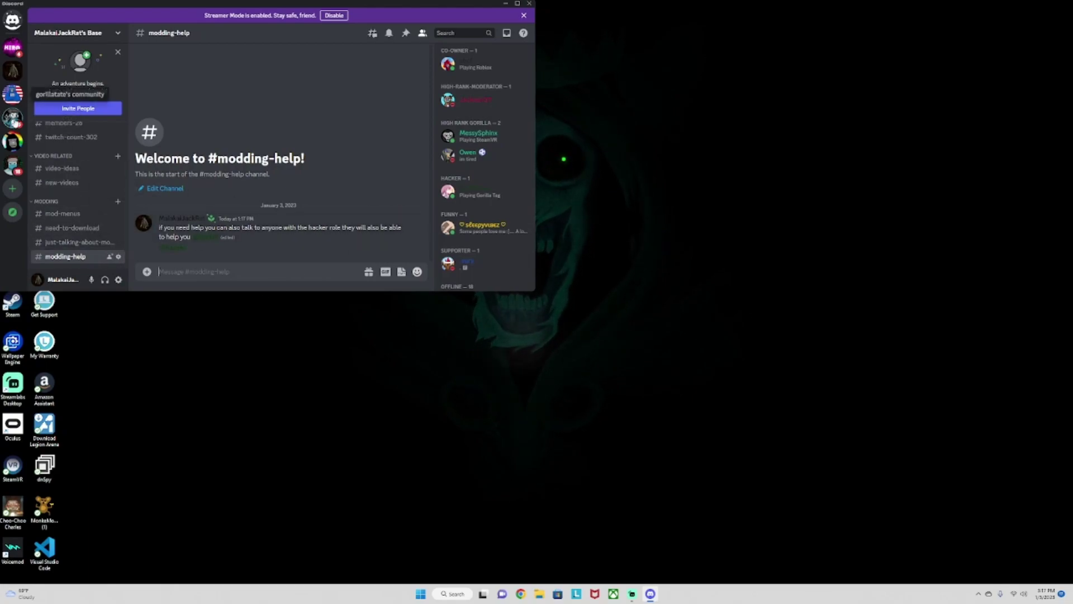
left_click(66, 231)
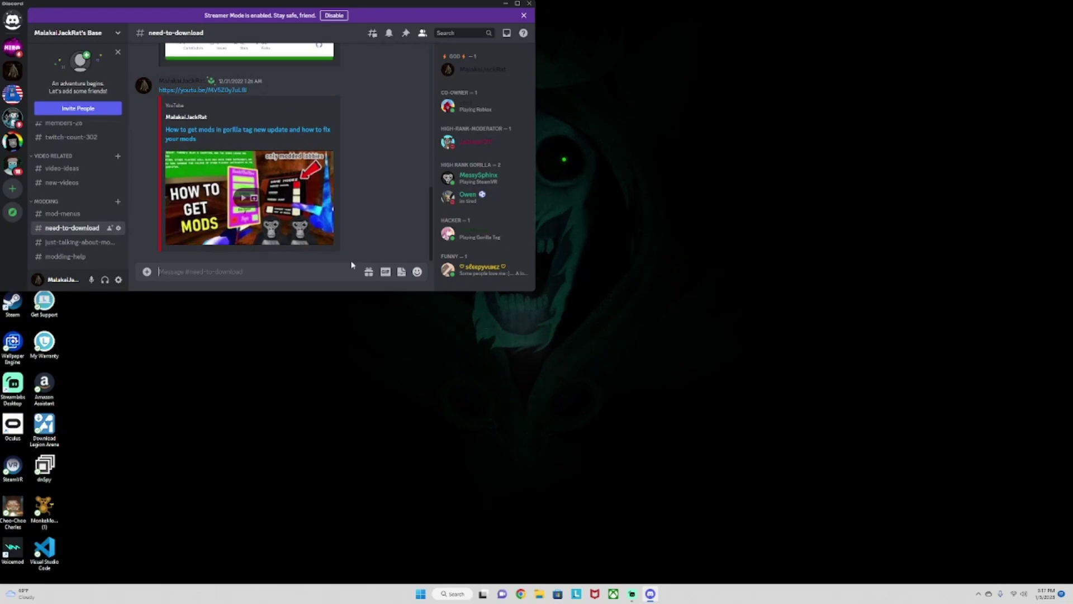
scroll(364, 127, "up", 10)
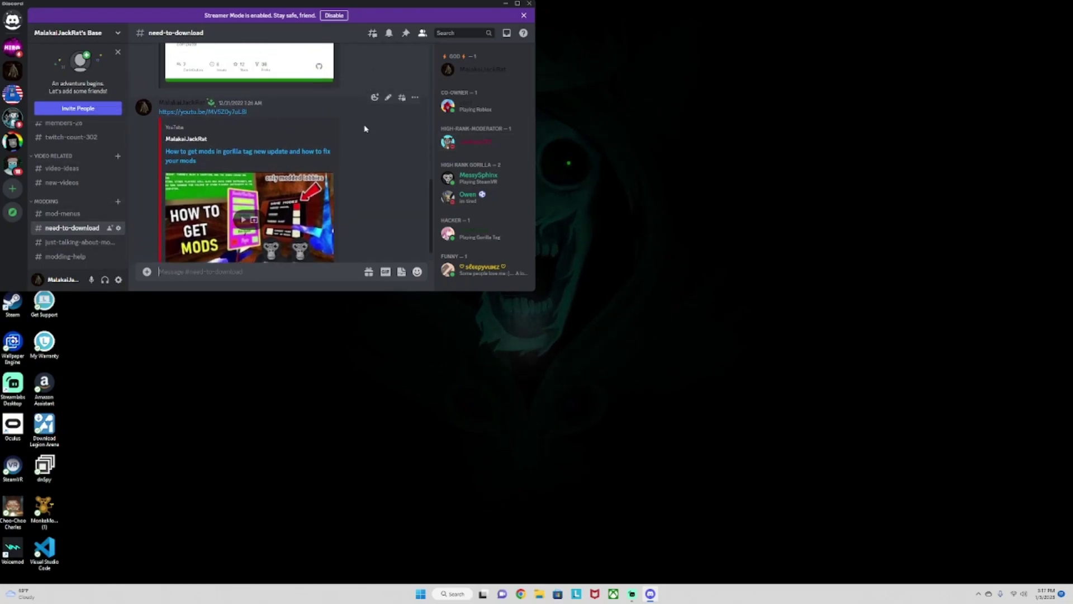
scroll(342, 127, "down", 3)
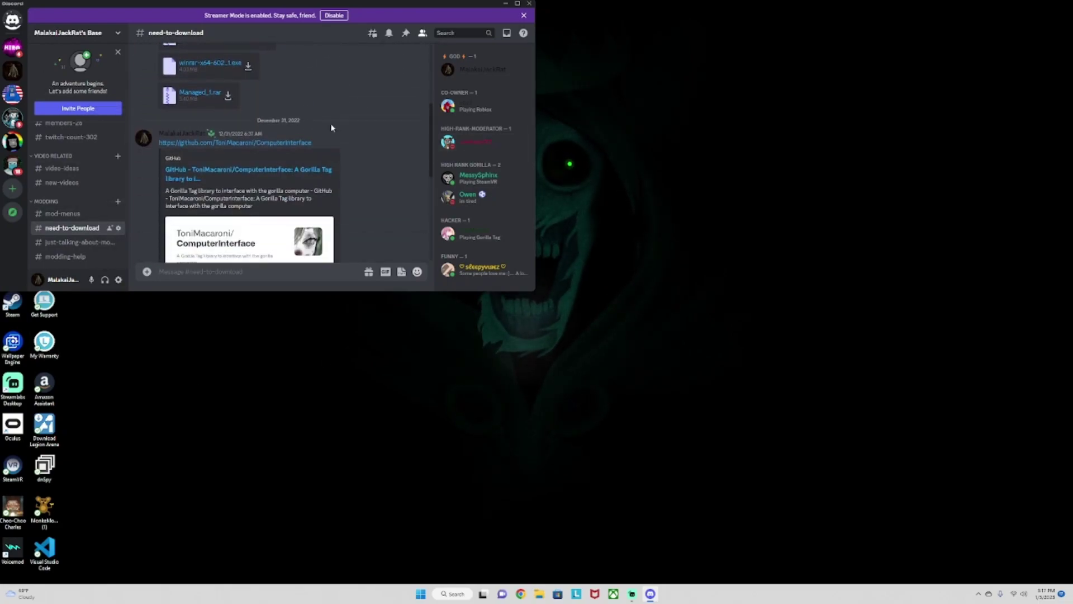
Download ComputerInterface.zip from the Computer Interface 1.5.4 GitHub release and snap Chrome to the right half.
left_click(272, 144)
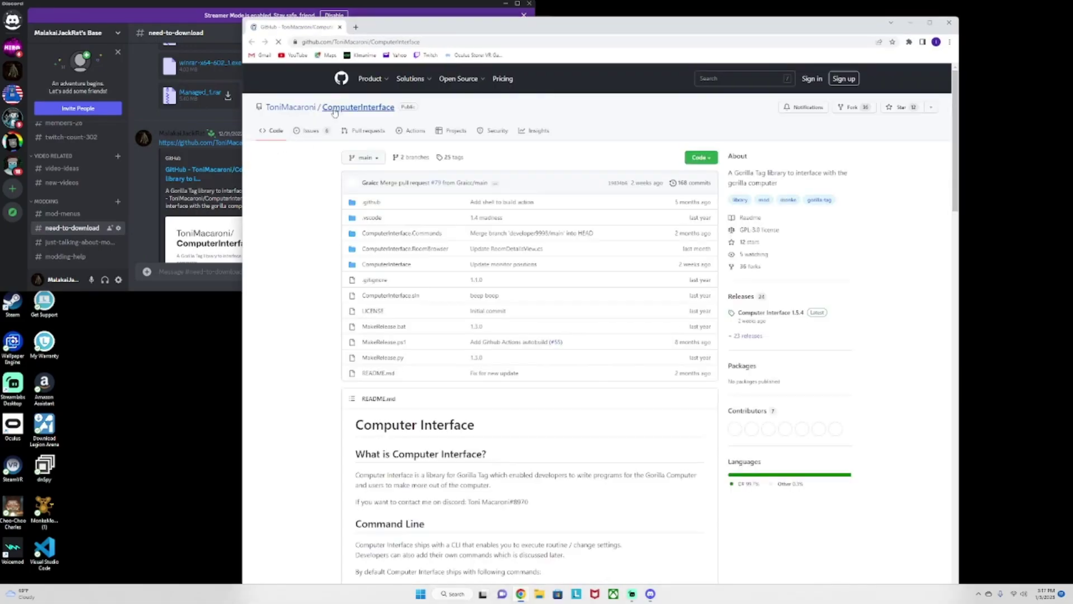
left_click(792, 314)
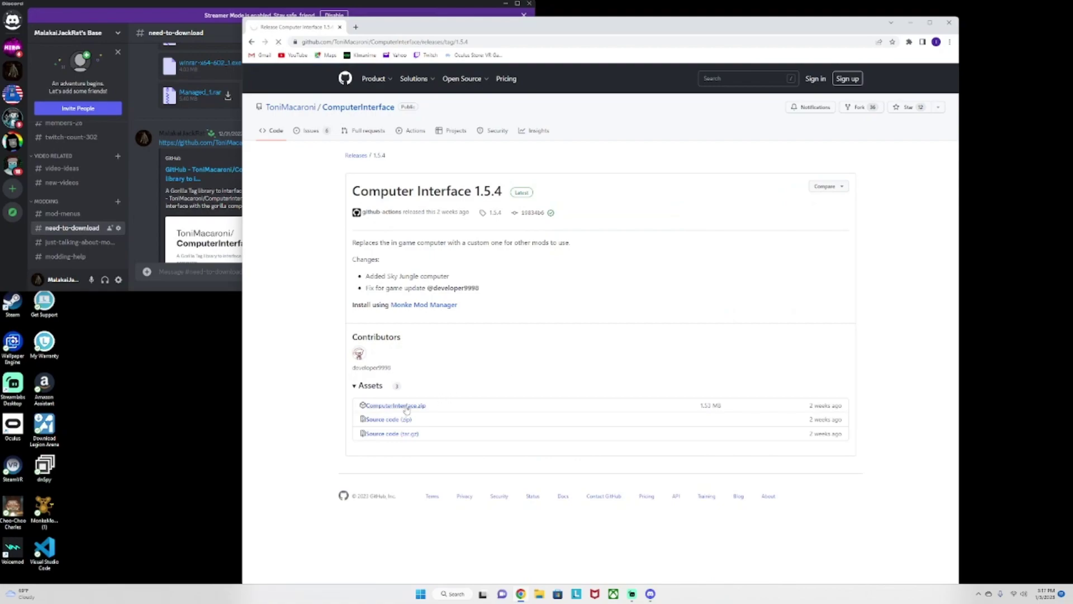
left_click(929, 22)
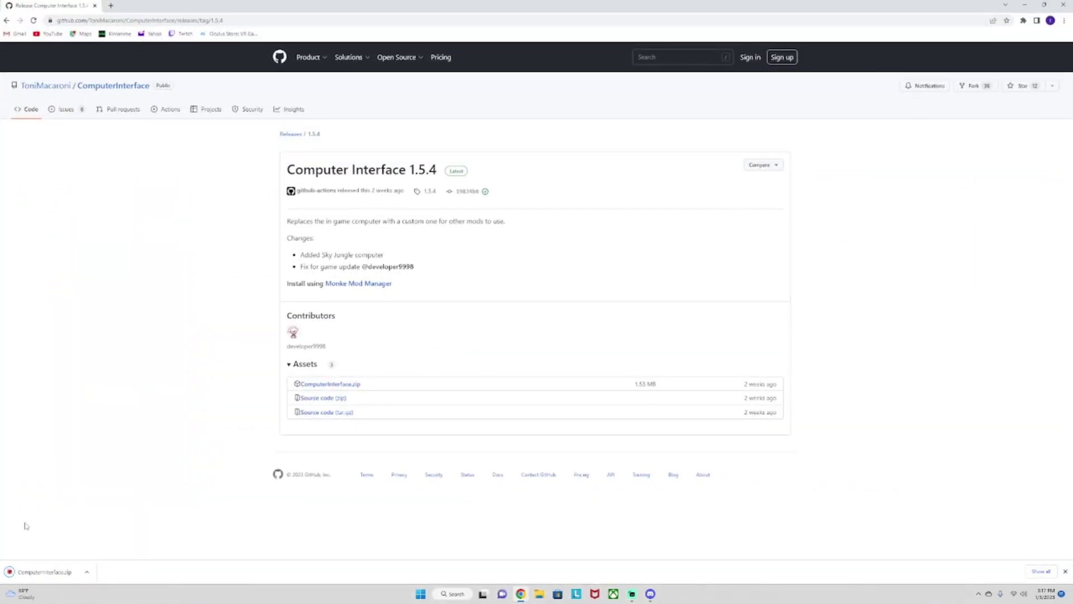
key("super+Right")
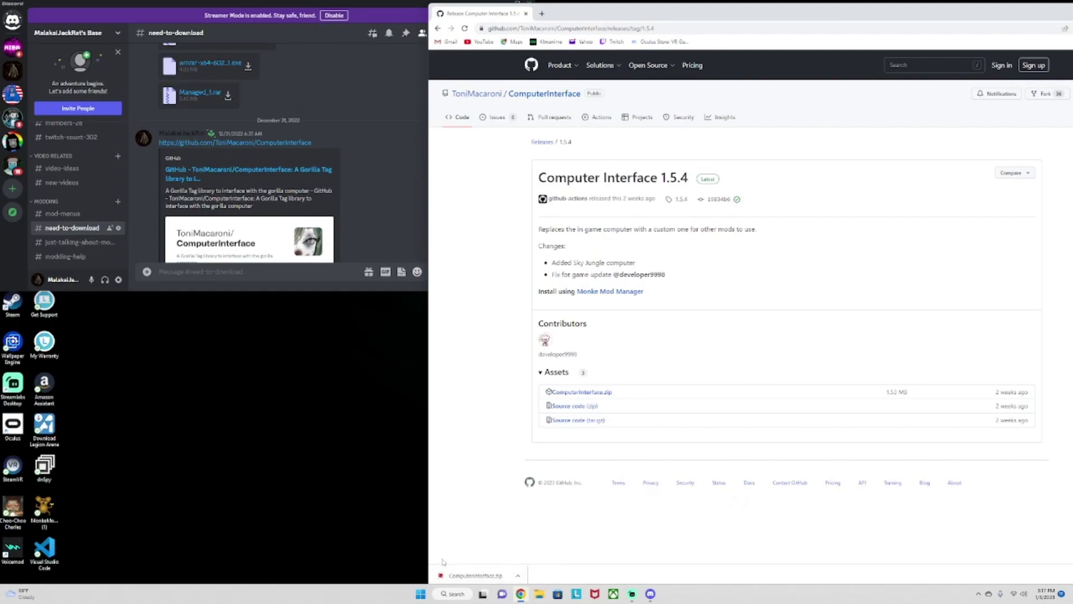
Download the WinRAR installer from the channel, accepting the dangerous-file warning, and launch it.
scroll(243, 168, "up", 3)
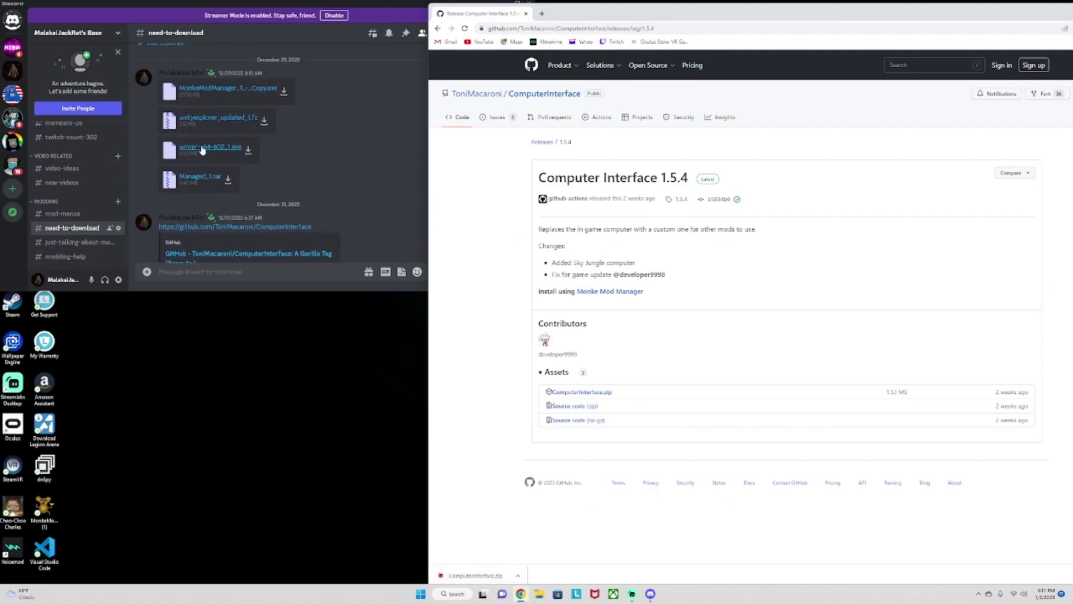
left_click(247, 152)
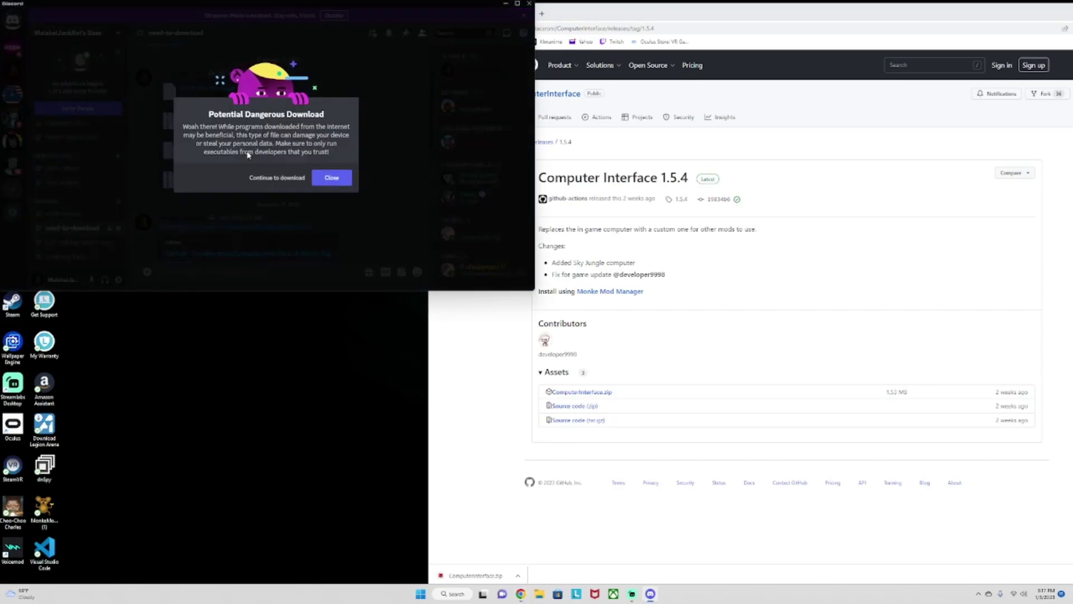
left_click(278, 179)
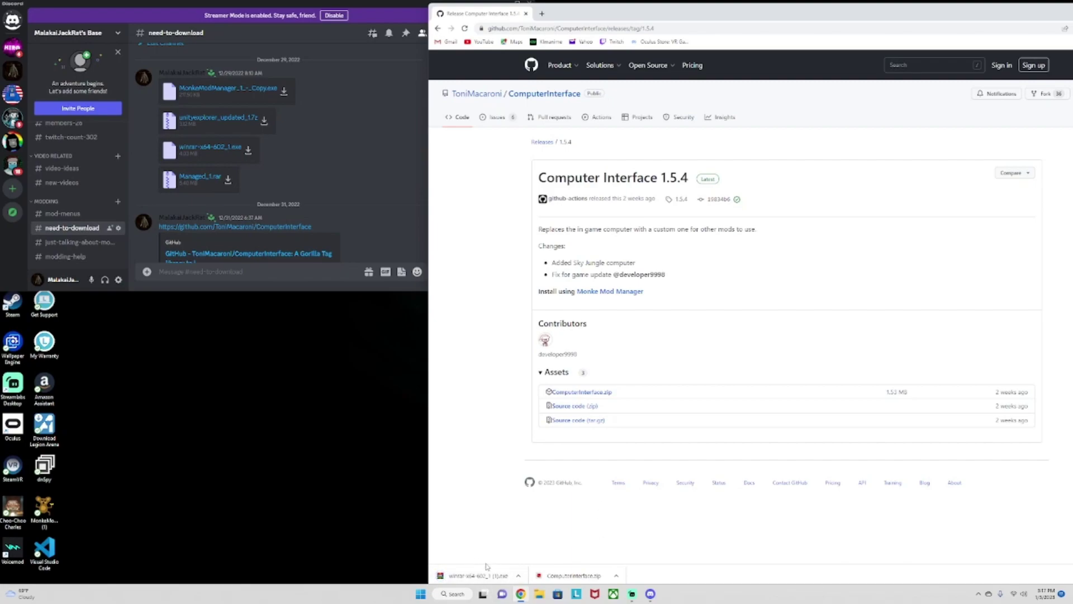
left_click(442, 574)
Close the WinRAR installer and open the downloaded ComputerInterface.zip archive.
mouse_move(910, 22)
left_mouse_down()
mouse_move(811, 249)
mouse_move(950, 84)
mouse_move(961, 14)
left_mouse_up()
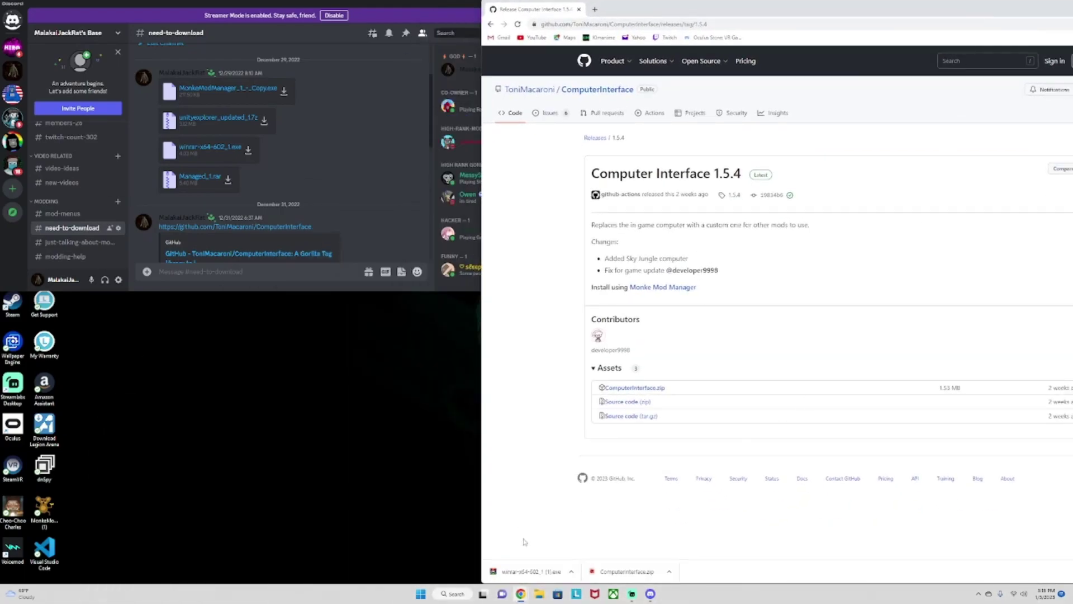
left_click(533, 571)
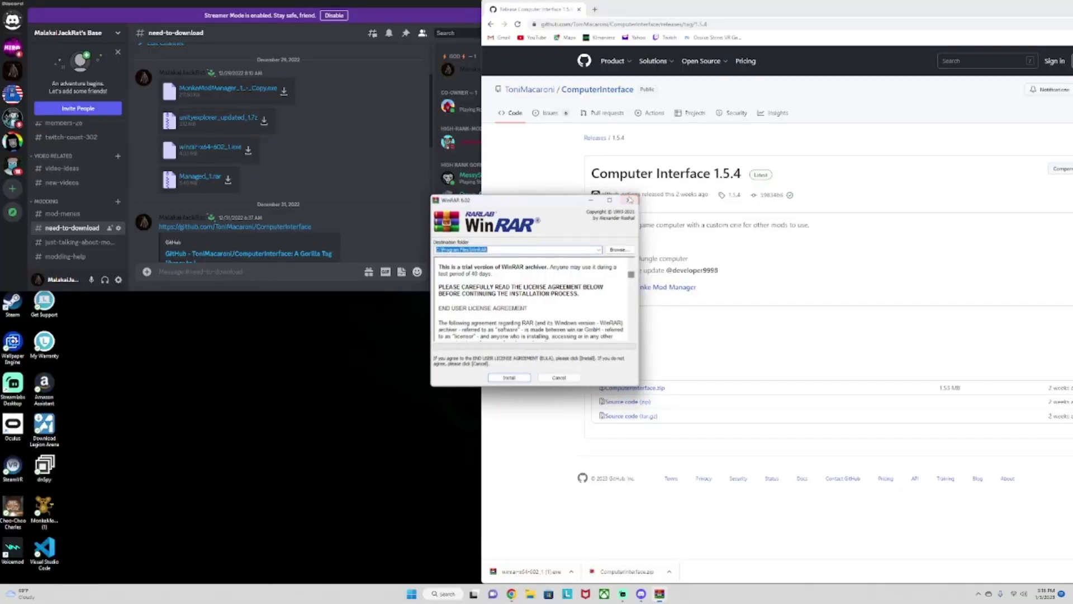
left_click(630, 199)
left_click(649, 577)
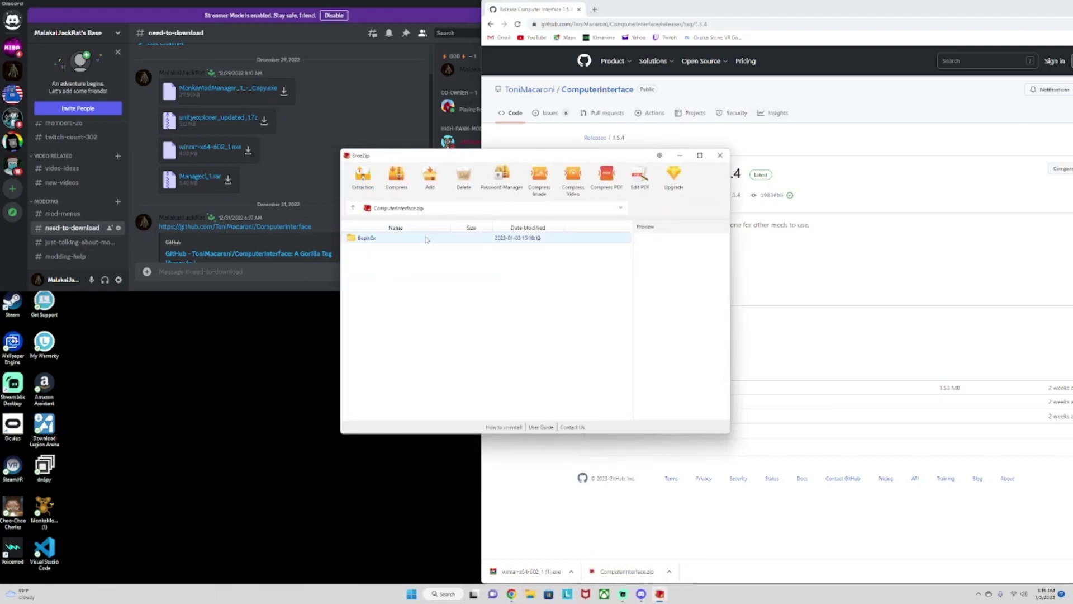
Extract the ComputerInterface folder from the archive's BepInEx/plugins path onto the desktop.
left_click(406, 239)
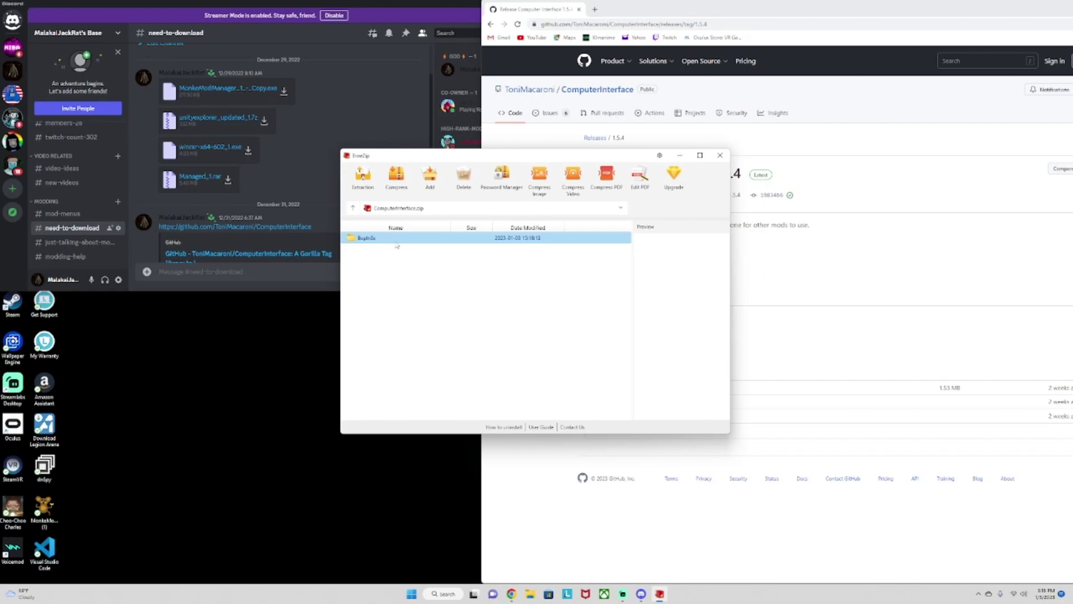
double_click(358, 240)
left_click(360, 241)
double_click(361, 240)
left_click(387, 241)
left_click_drag(384, 270, 201, 391)
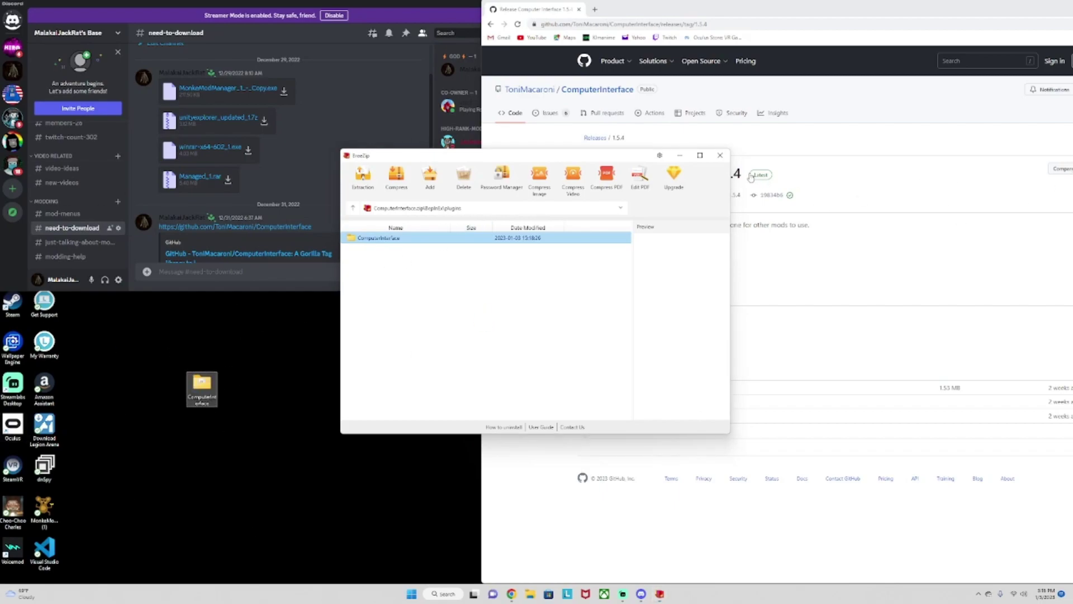
Close the Free Zip archive tool and minimize the GitHub browser window.
left_click(720, 155)
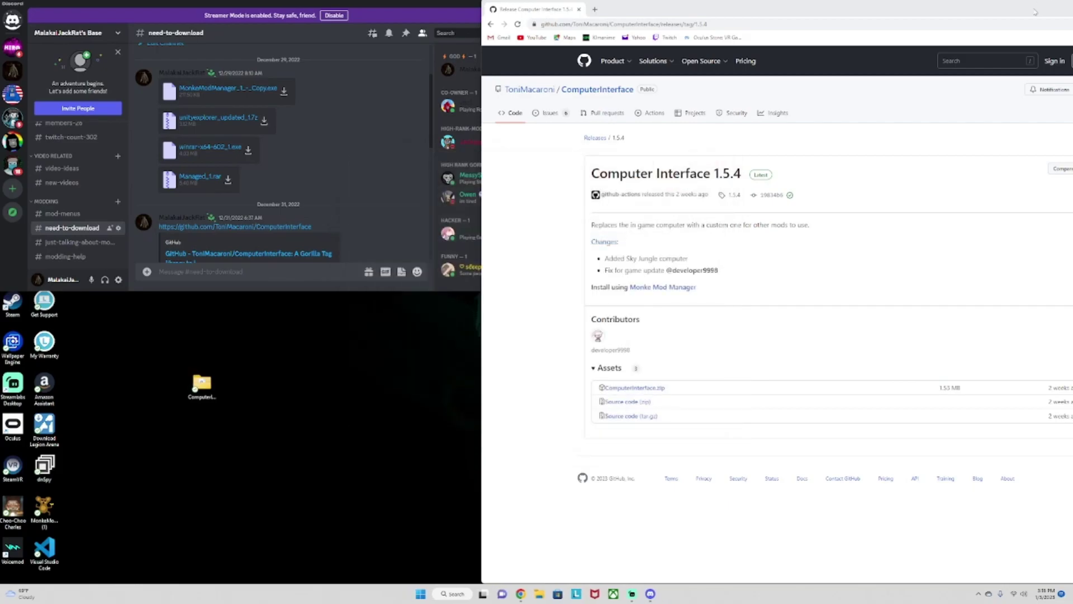
left_click_drag(1036, 11, 1037, 56)
left_click(1057, 41)
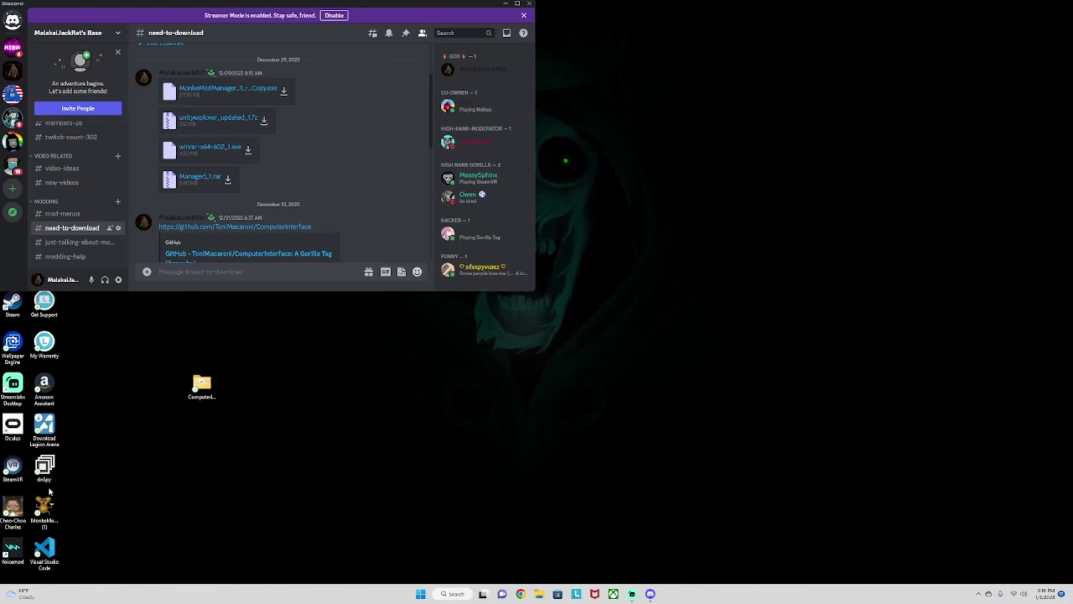
Launch Monke Mod Manager and open Gorilla Tag's BepInEx folder from its Utilities tab.
double_click(44, 503)
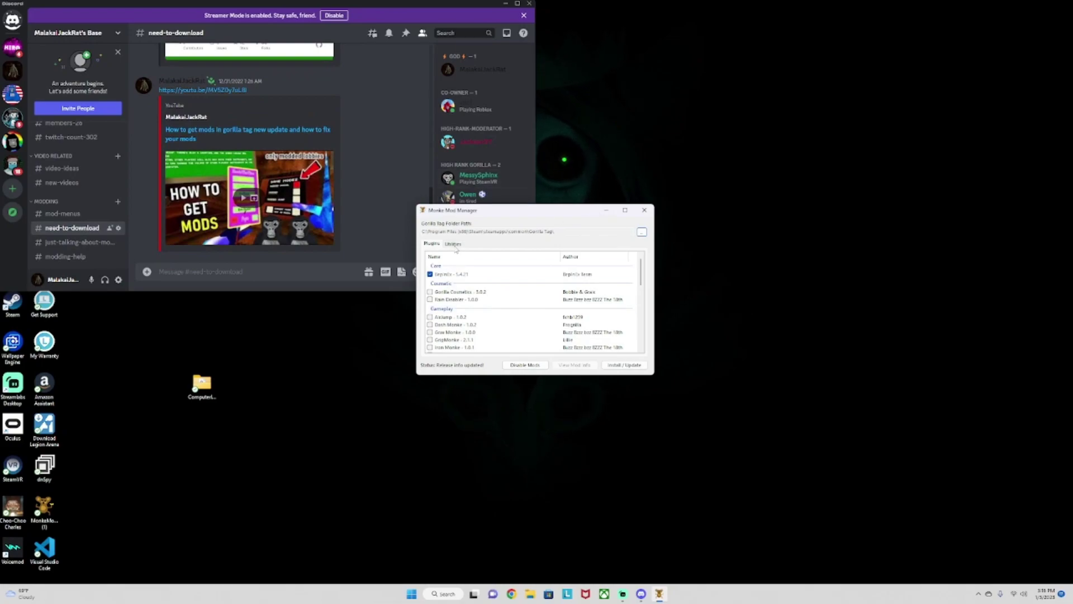
left_click(455, 246)
left_click(609, 300)
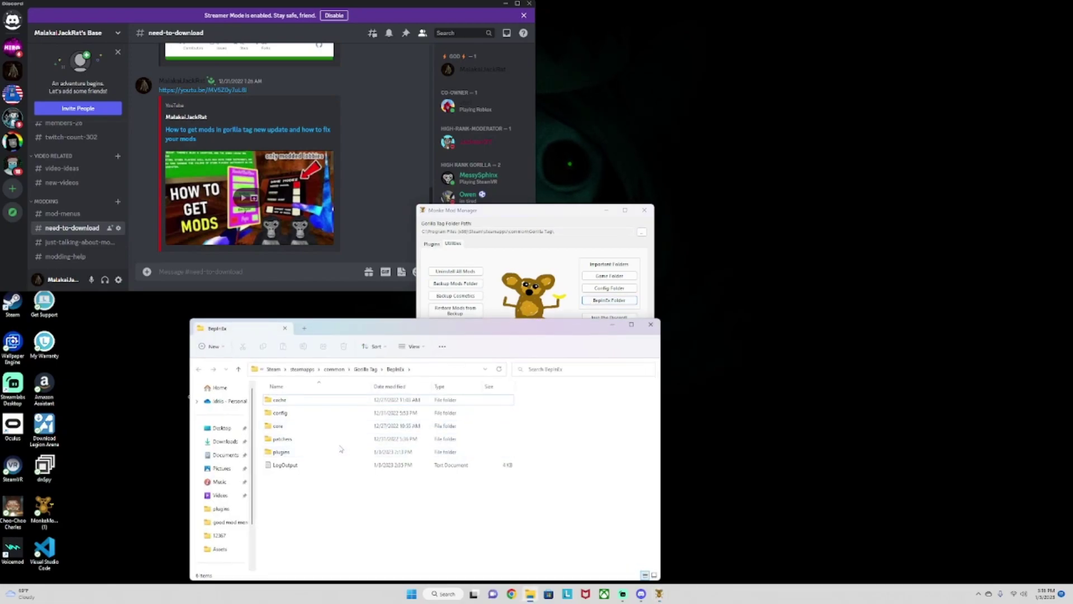
Open the plugins folder and move its window aside to uncover the desktop folder.
left_click(325, 453)
left_click(324, 453)
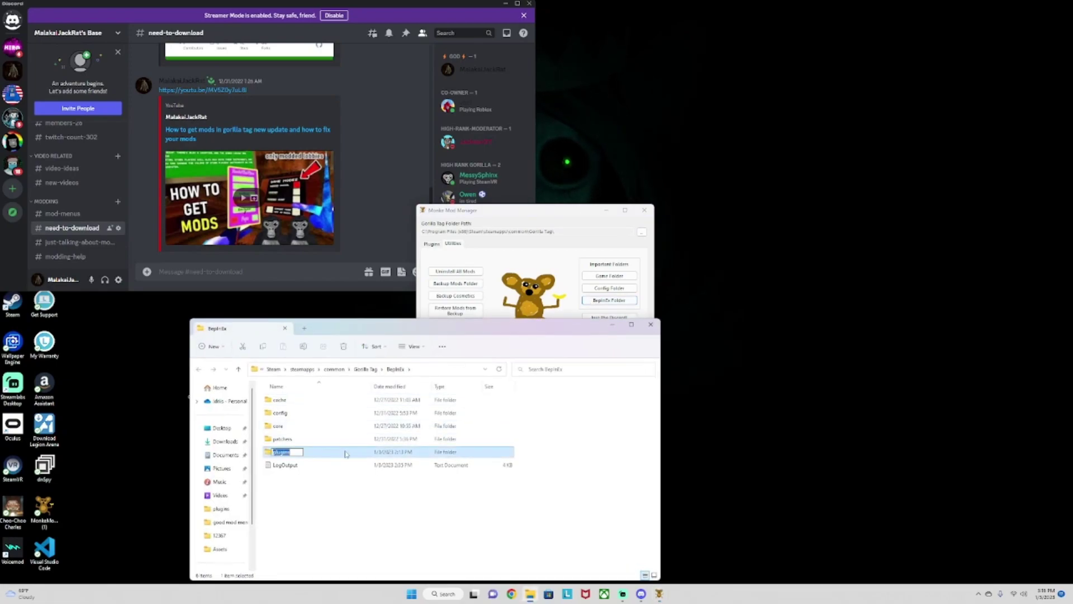
double_click(341, 451)
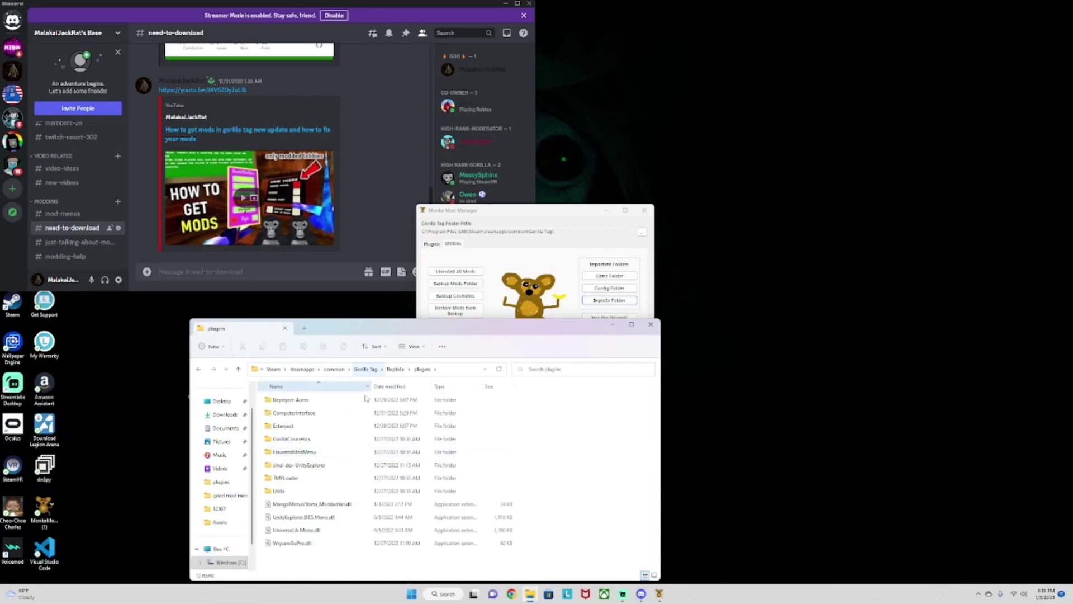
left_click_drag(389, 330, 796, 344)
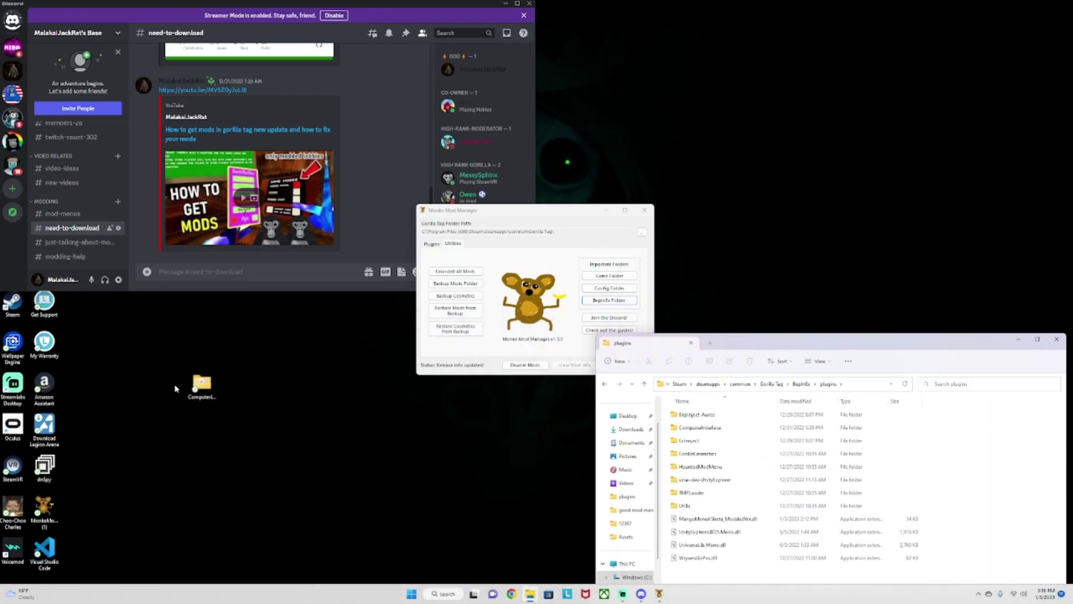
Copy ComputerInterface into plugins, replacing existing files, then run Install/Update in Monke Mod Manager.
mouse_move(200, 385)
left_mouse_down()
mouse_move(892, 428)
mouse_move(976, 449)
mouse_move(950, 458)
mouse_move(1024, 440)
mouse_move(1012, 437)
left_mouse_up()
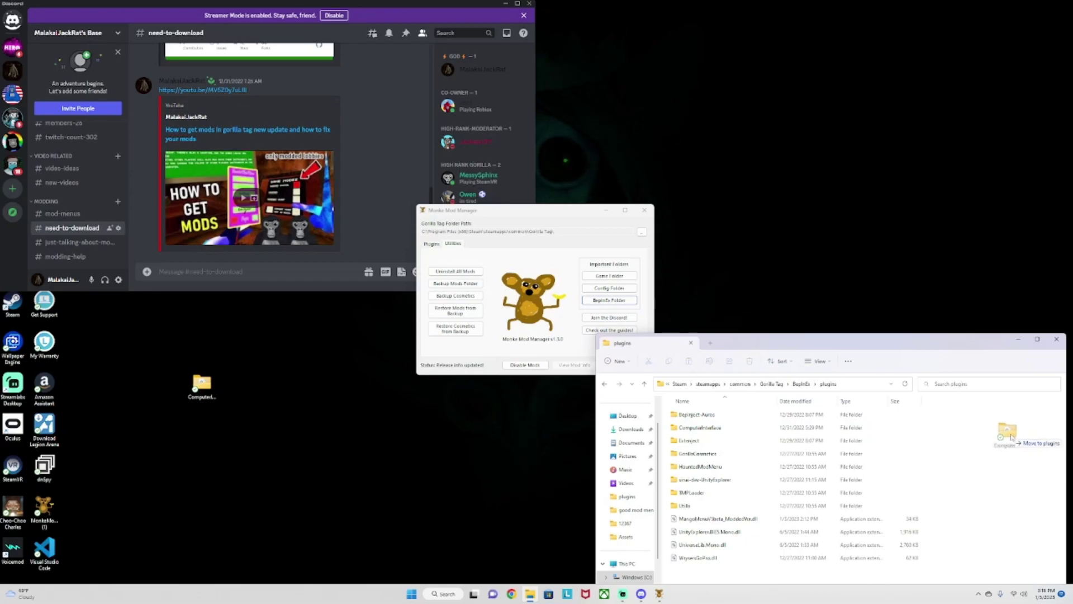
right_click(218, 384)
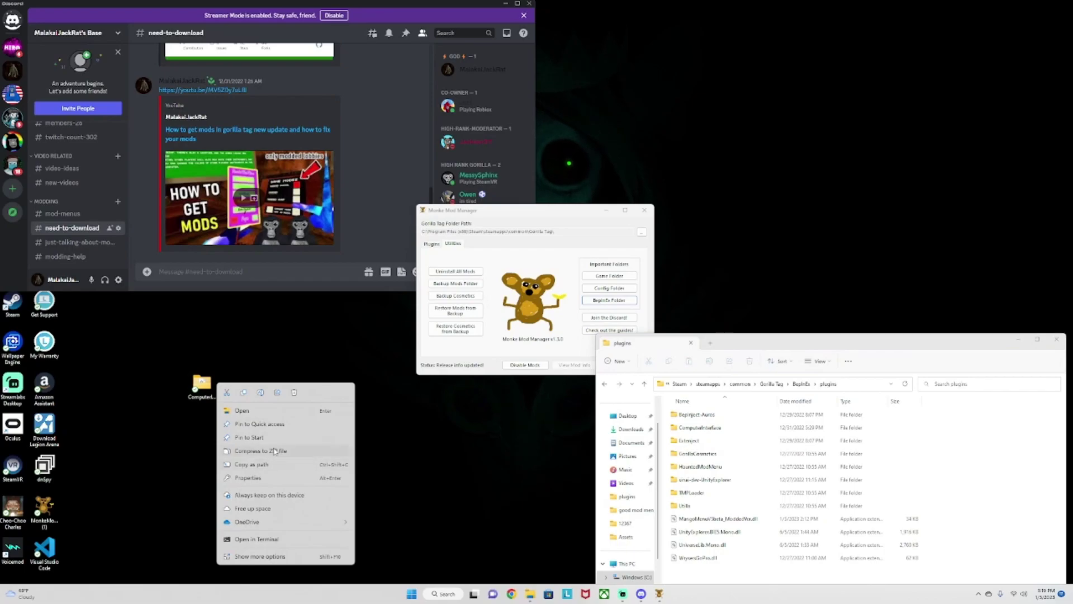
left_click(244, 392)
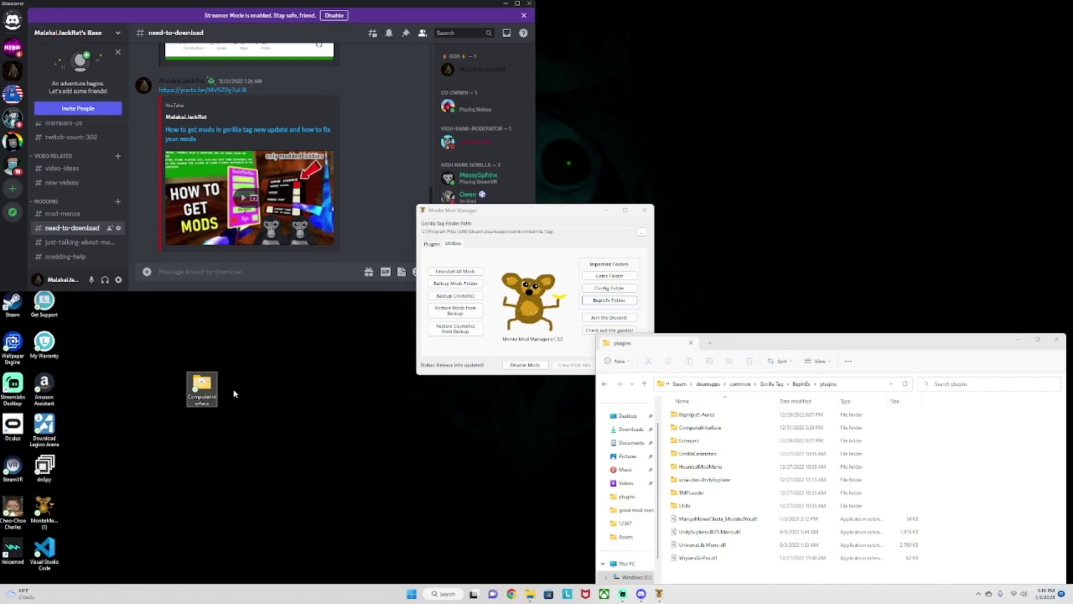
right_click(212, 389)
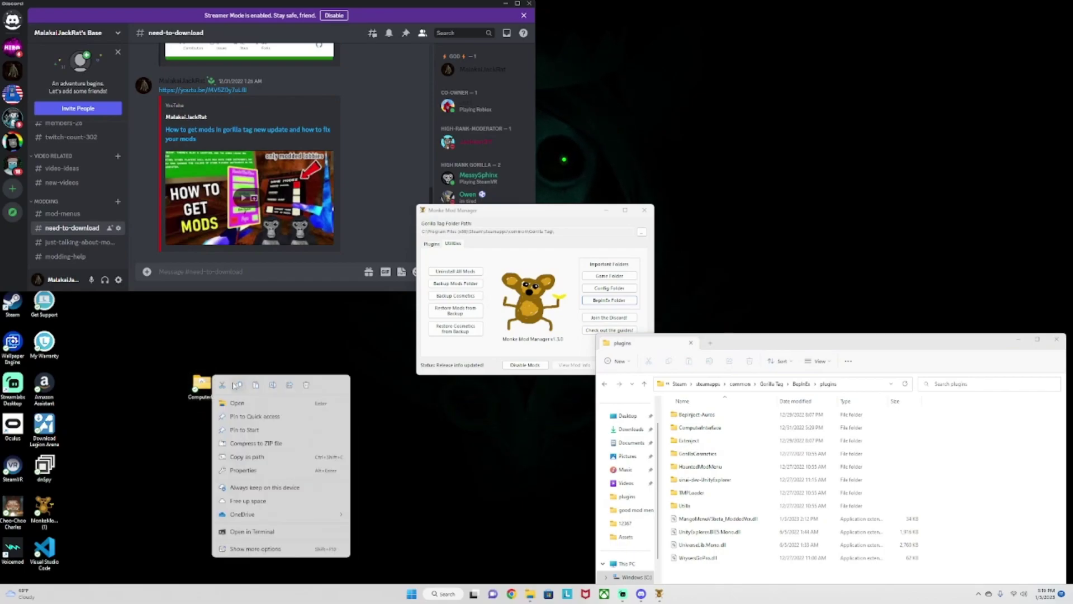
left_click(239, 385)
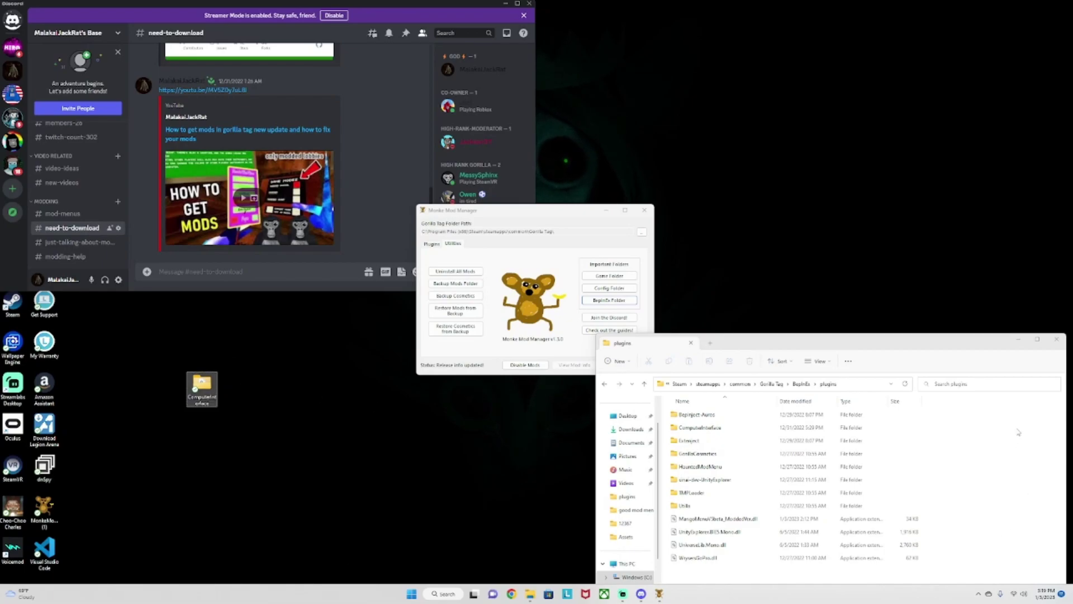
right_click(1019, 432)
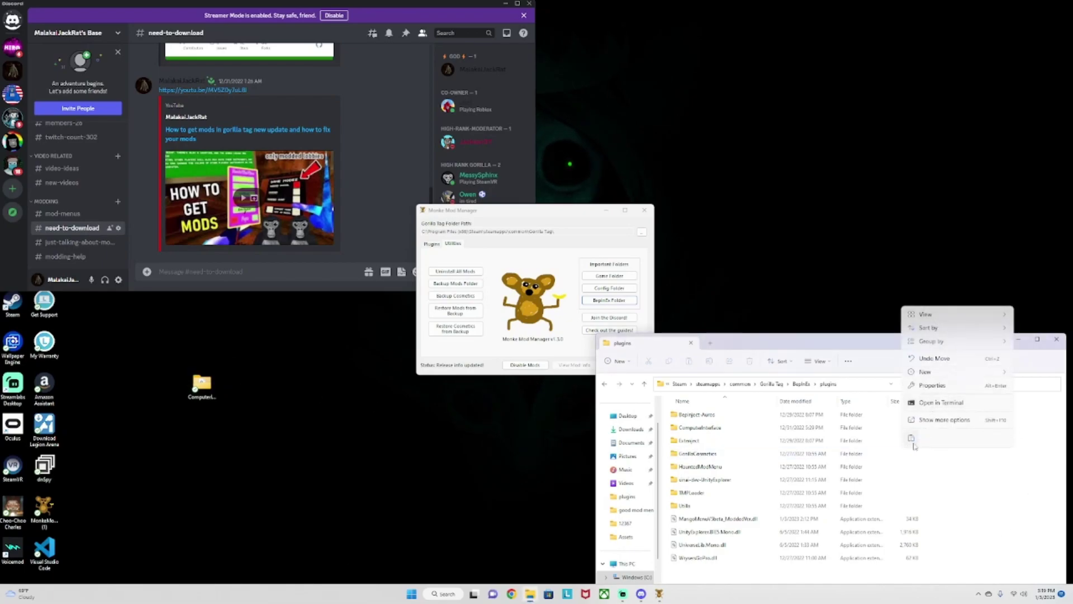
left_click(910, 439)
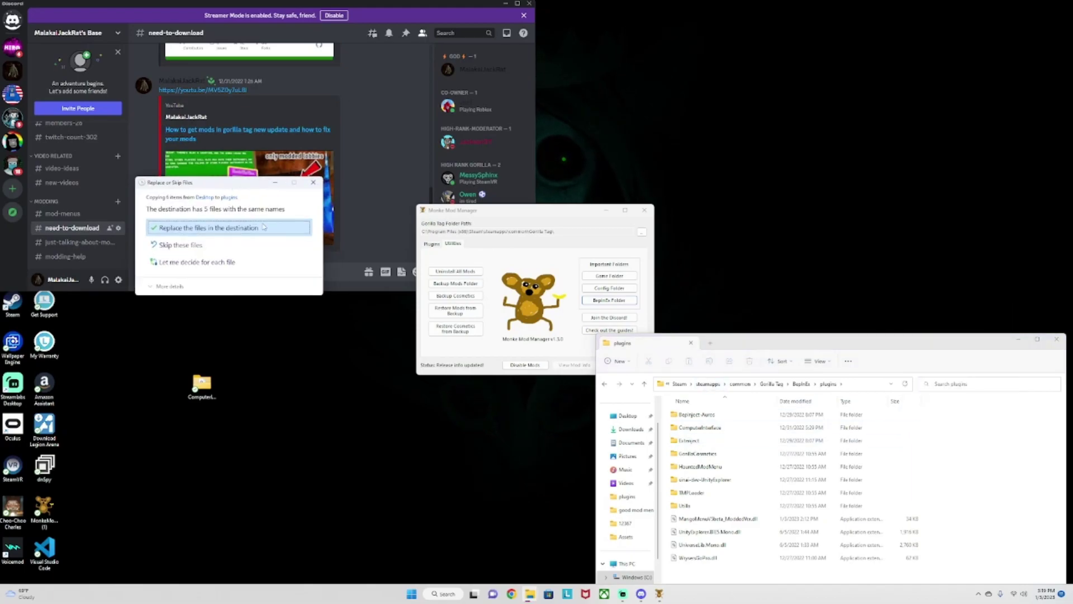
left_click(274, 235)
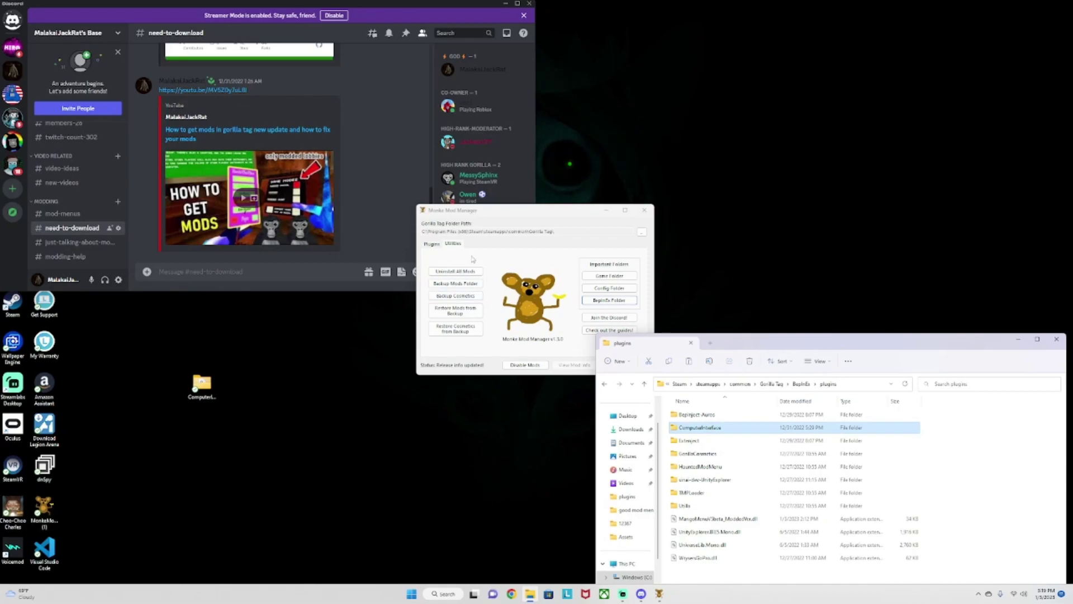
left_click(587, 367)
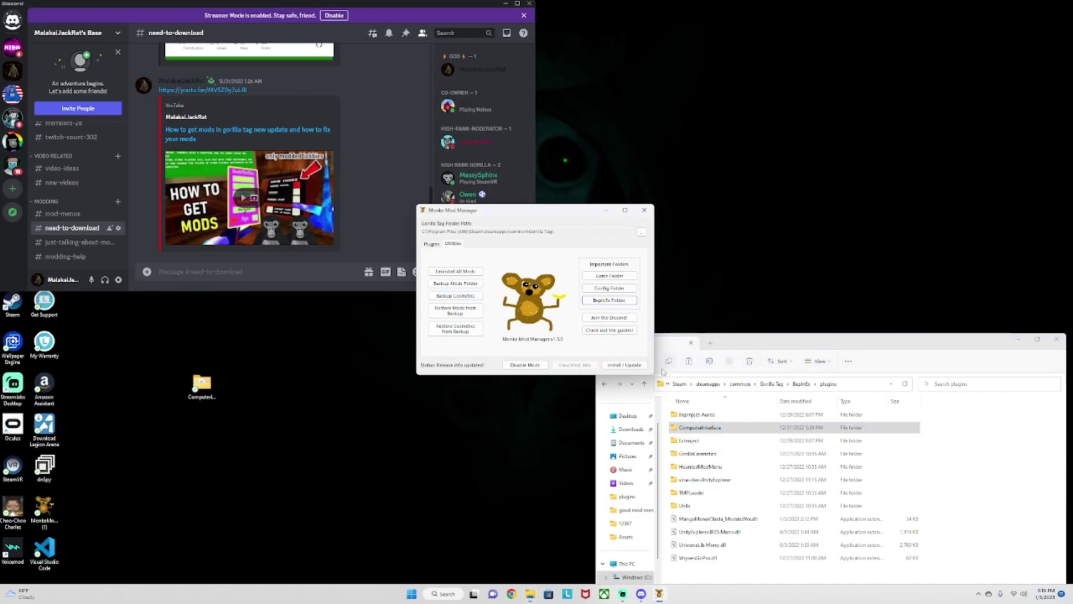
left_click(637, 366)
Open #mod-menus and scroll through its .dll posts like MSMS_MOD_MENU_V1_FREEE.dll and ShibaGTs_Menu_V9_FIX.dll.
left_click(64, 214)
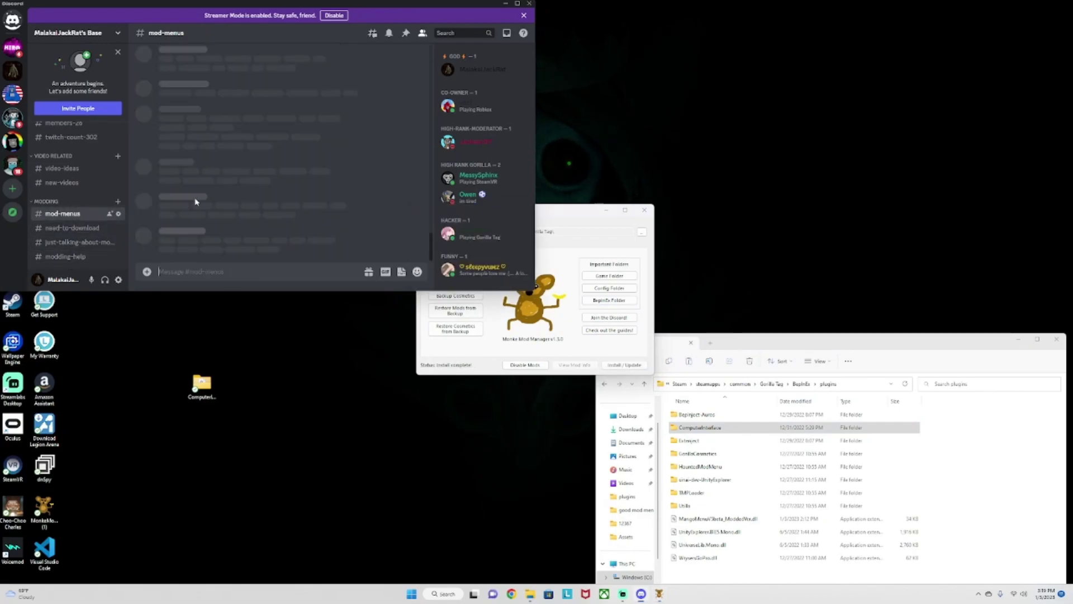
scroll(195, 201, "up", 10)
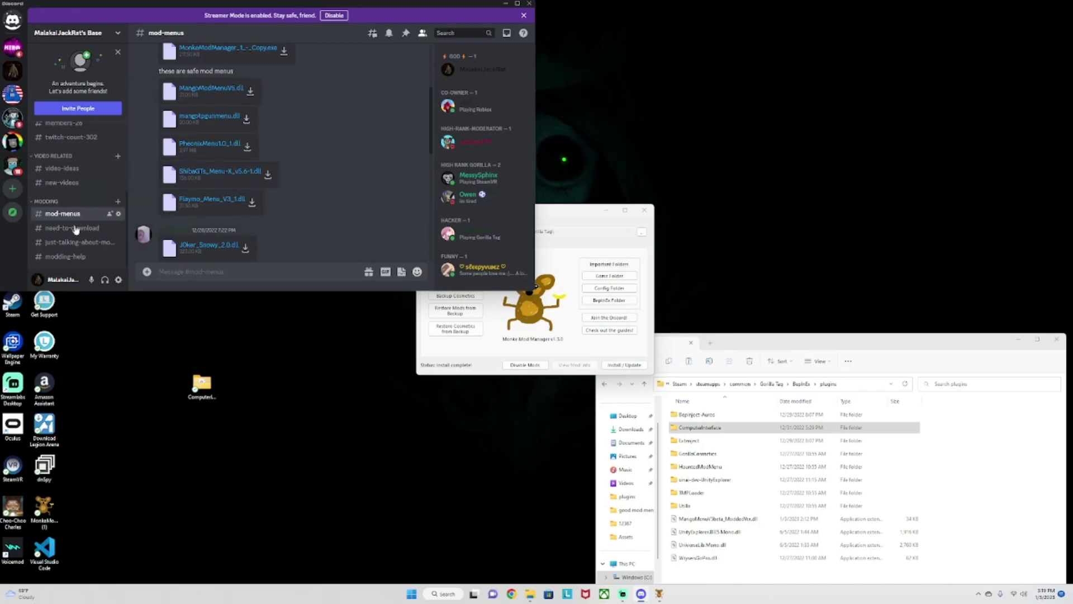
scroll(243, 196, "down", 3)
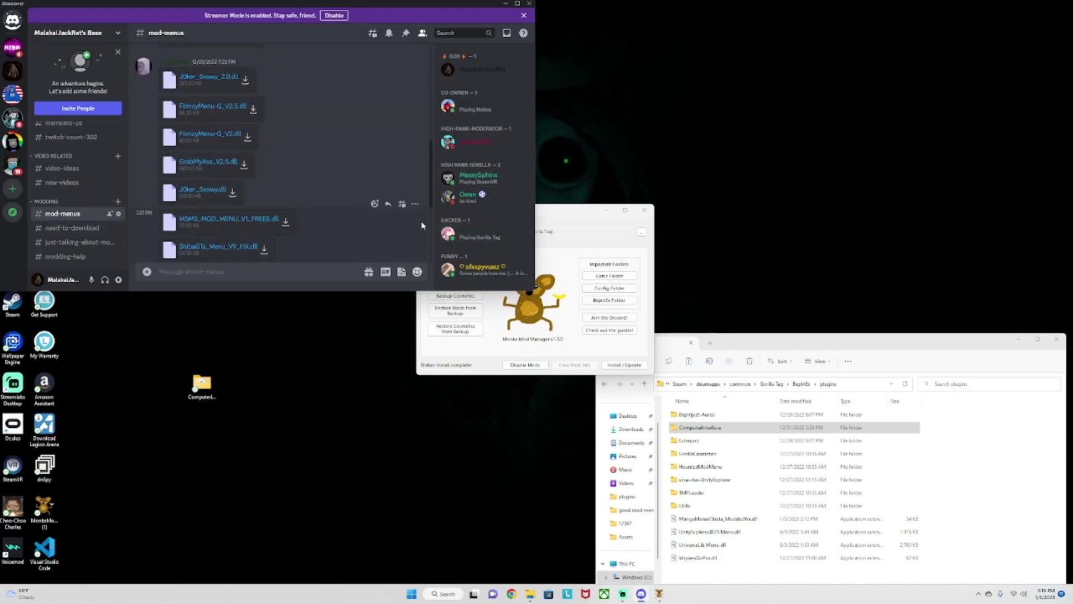
scroll(481, 243, "down", 2)
scroll(469, 232, "up", 2)
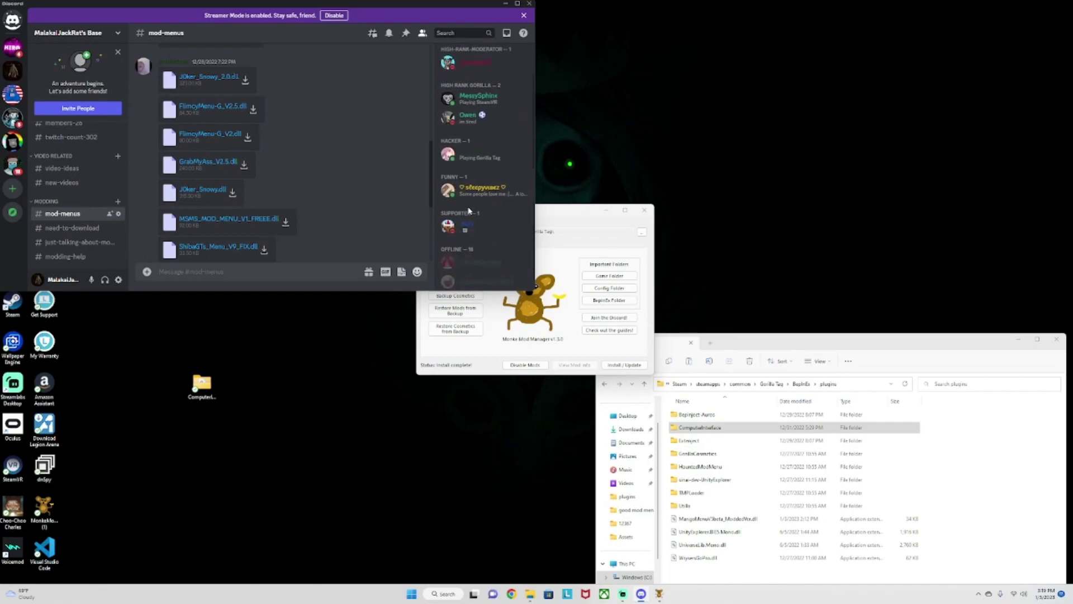
scroll(235, 229, "down", 3)
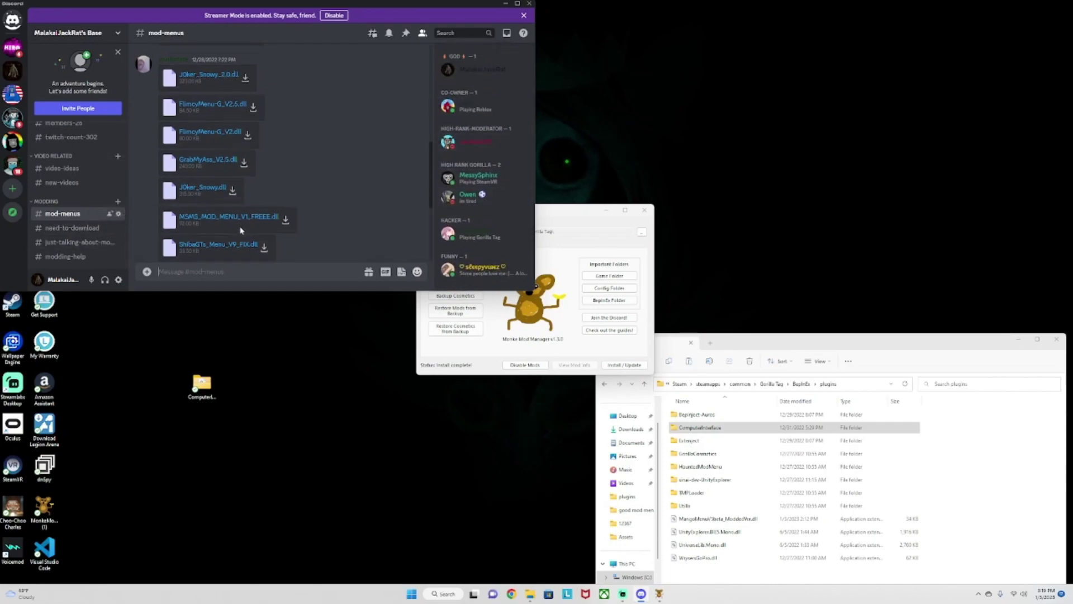